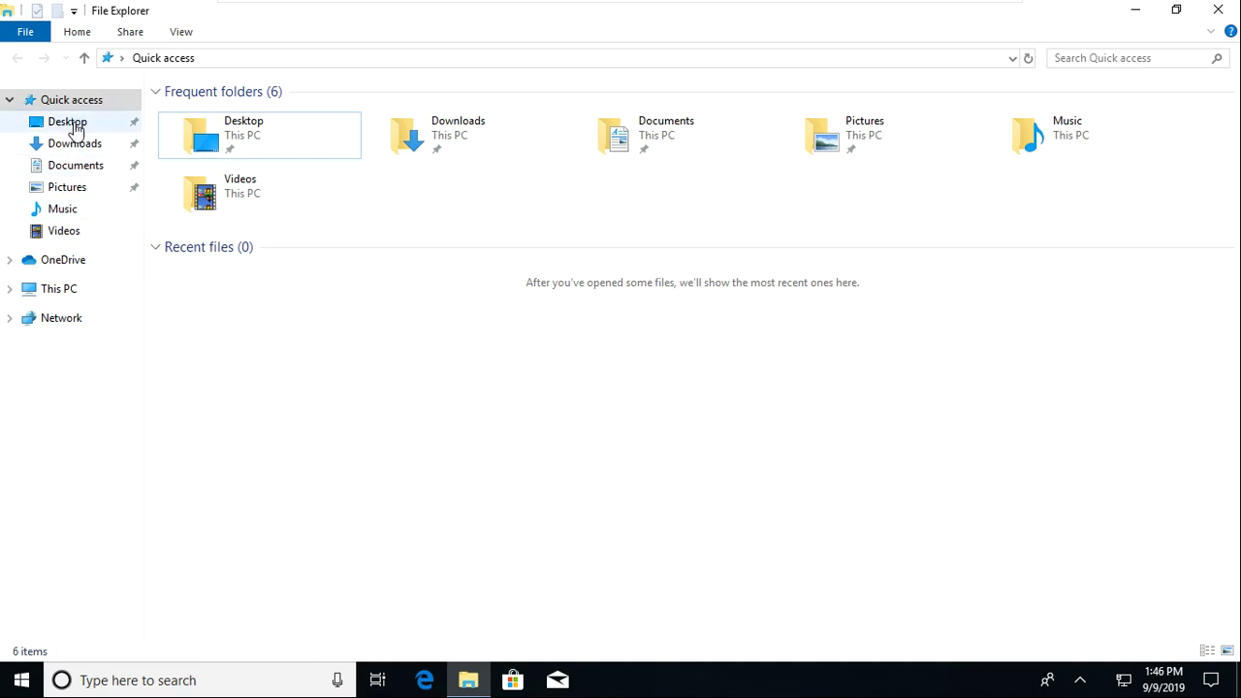
Visit Desktop, Downloads, Documents and Pictures in the navigation pane, finishing in Music
left_click(74, 124)
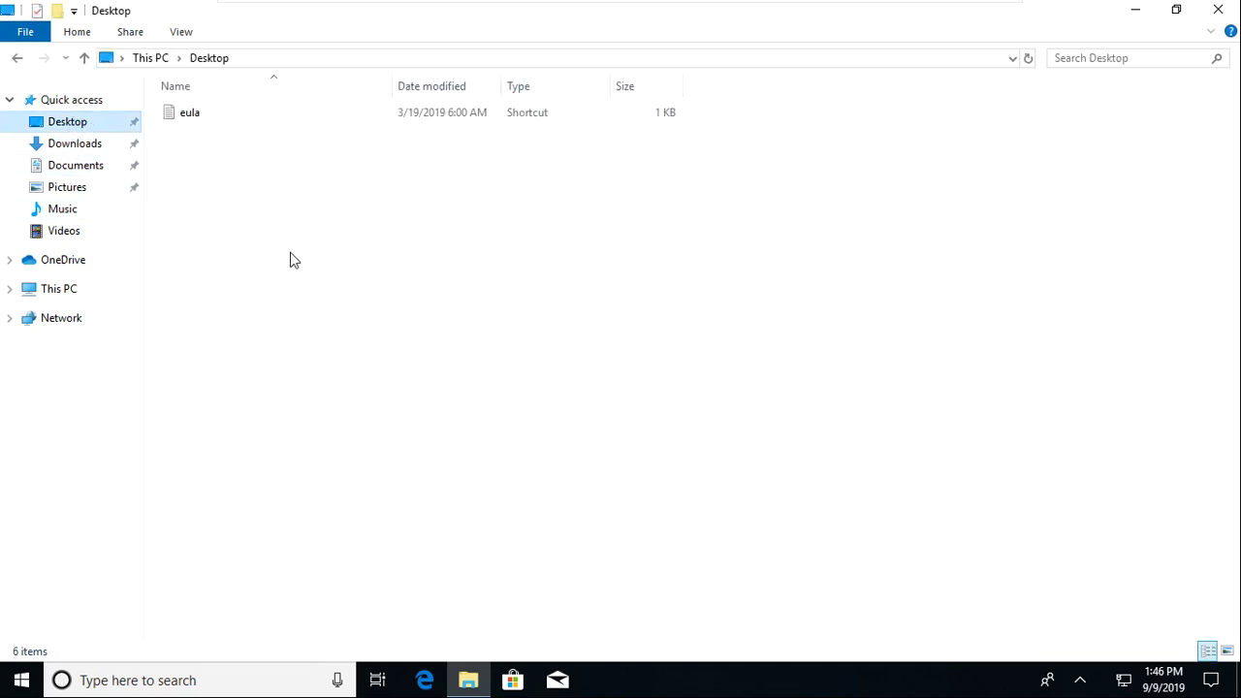
left_click(86, 144)
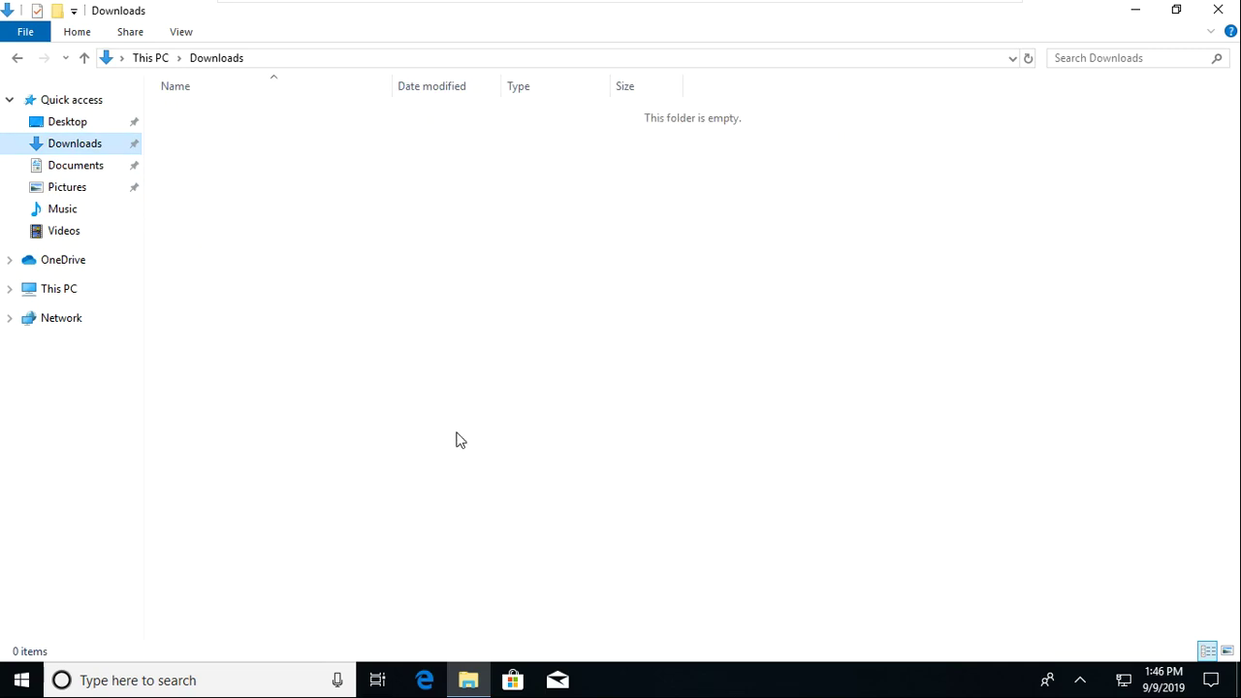
left_click(76, 173)
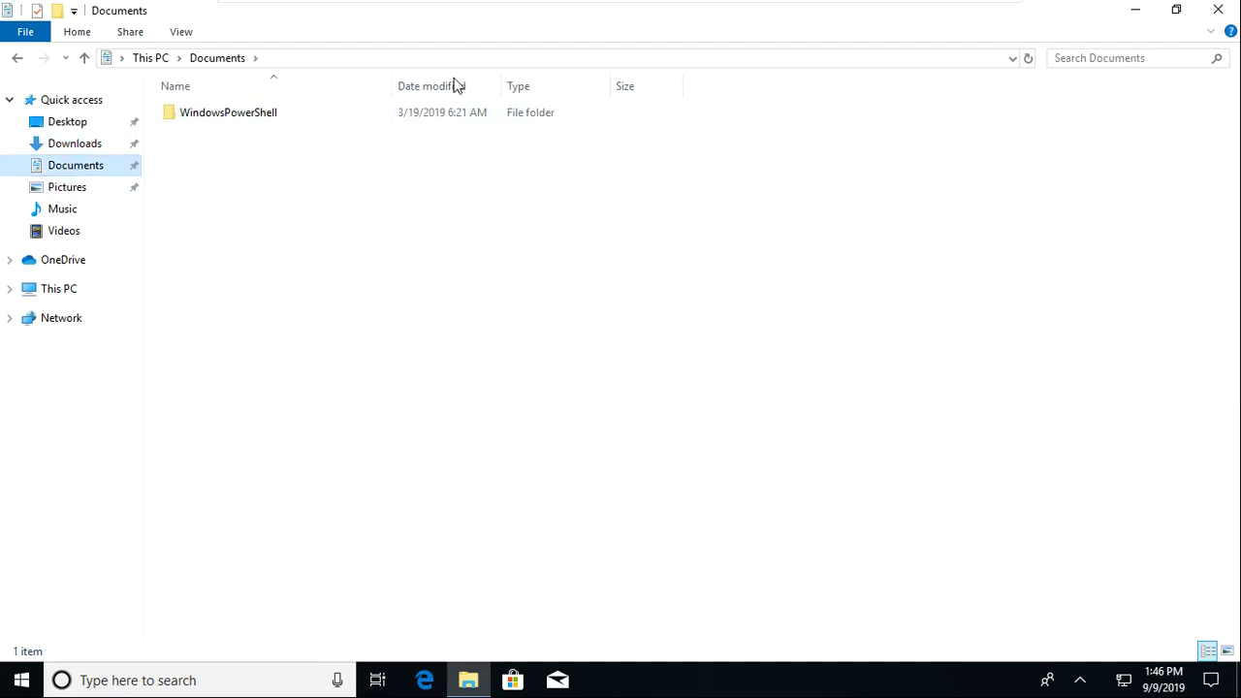
left_click(74, 190)
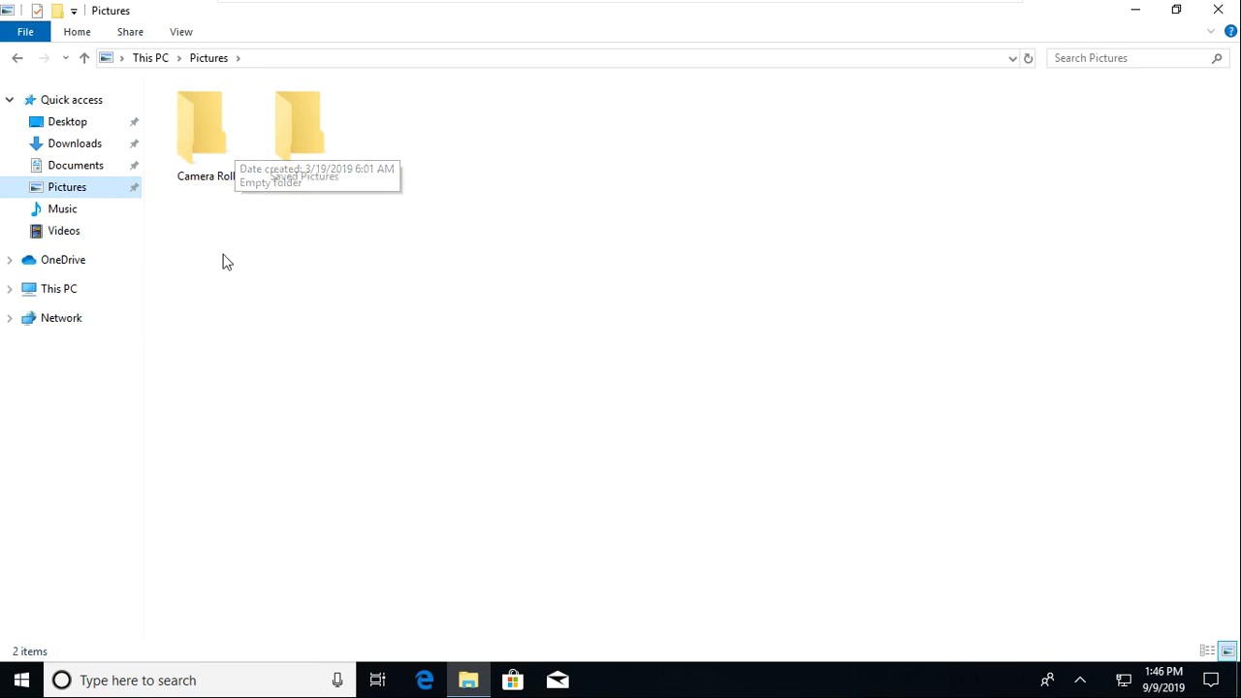
left_click(69, 213)
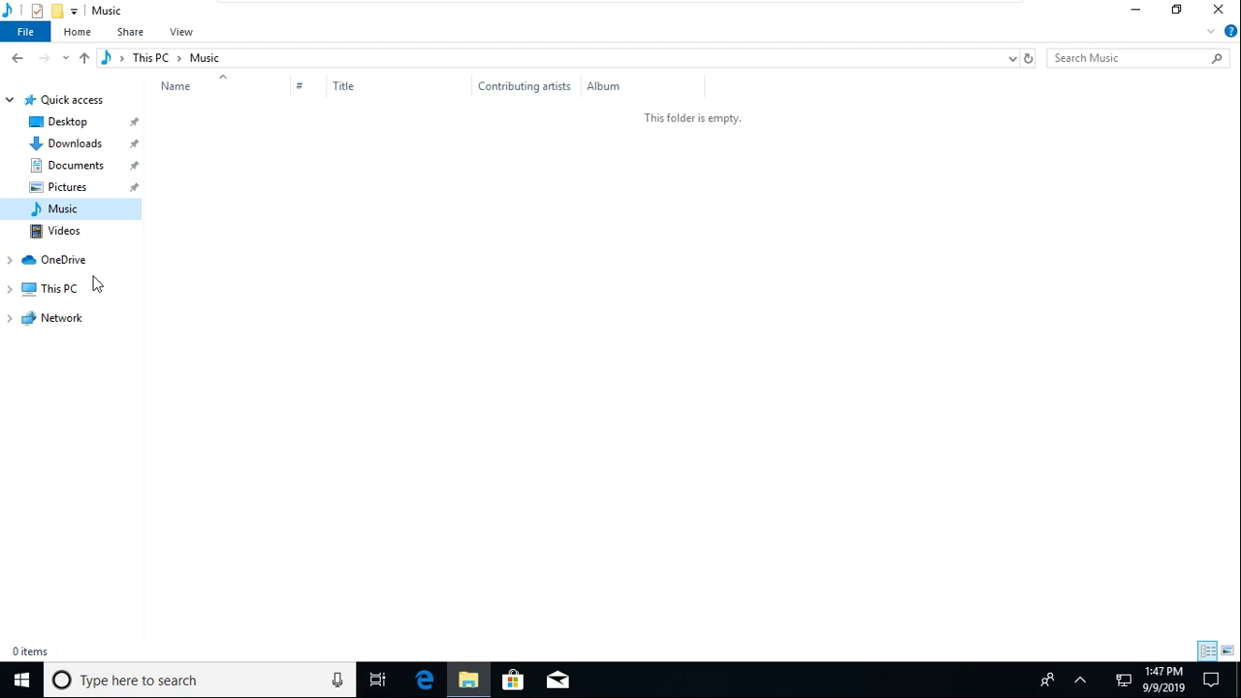
Expand This PC and the Windows 10 (C:) drive, open C: and select Users
left_click(13, 291)
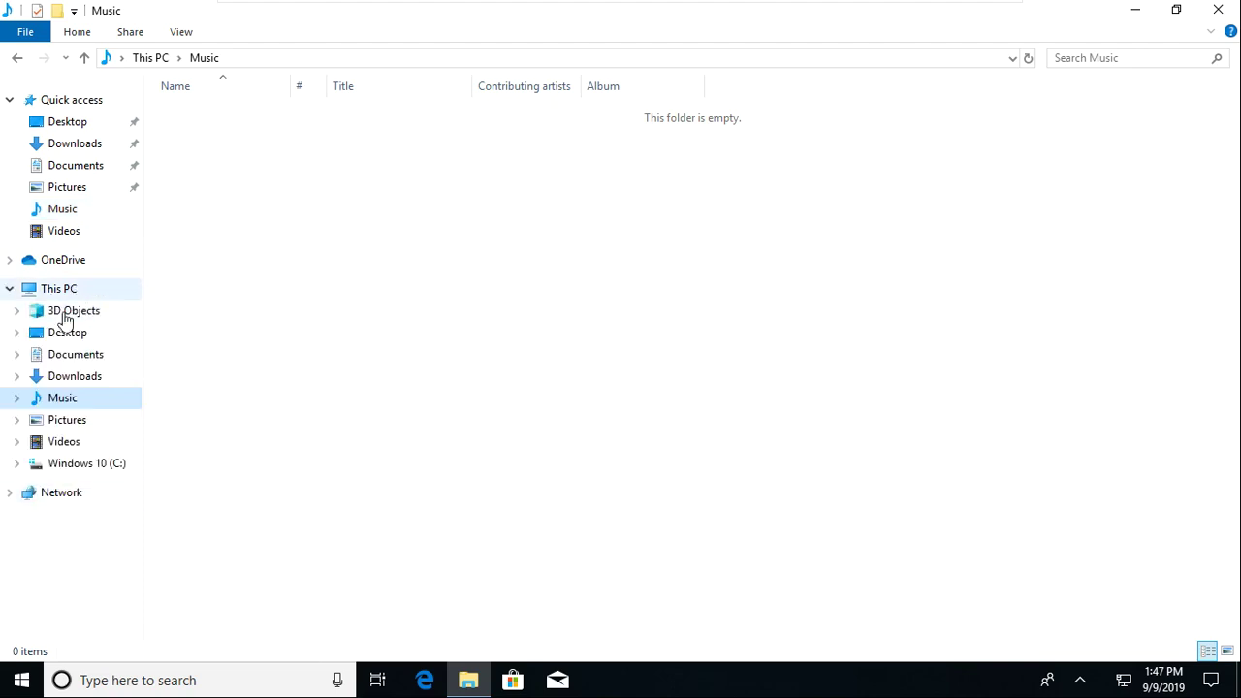
left_click(19, 466)
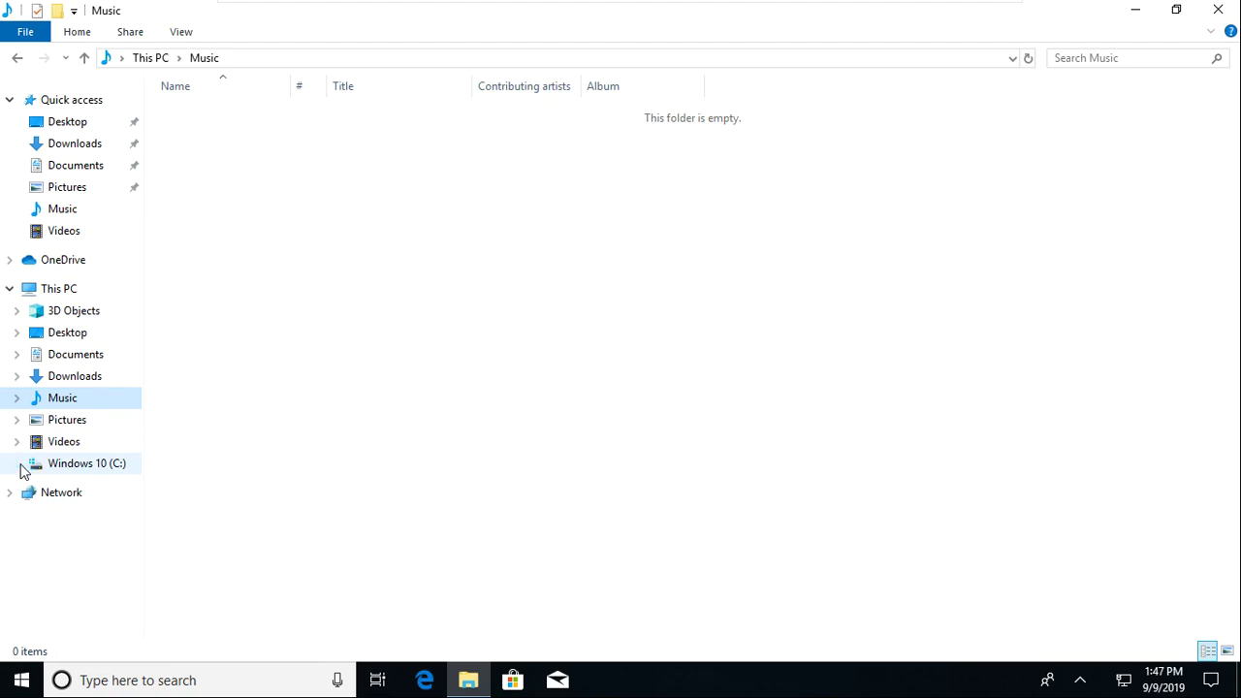
left_click(83, 468)
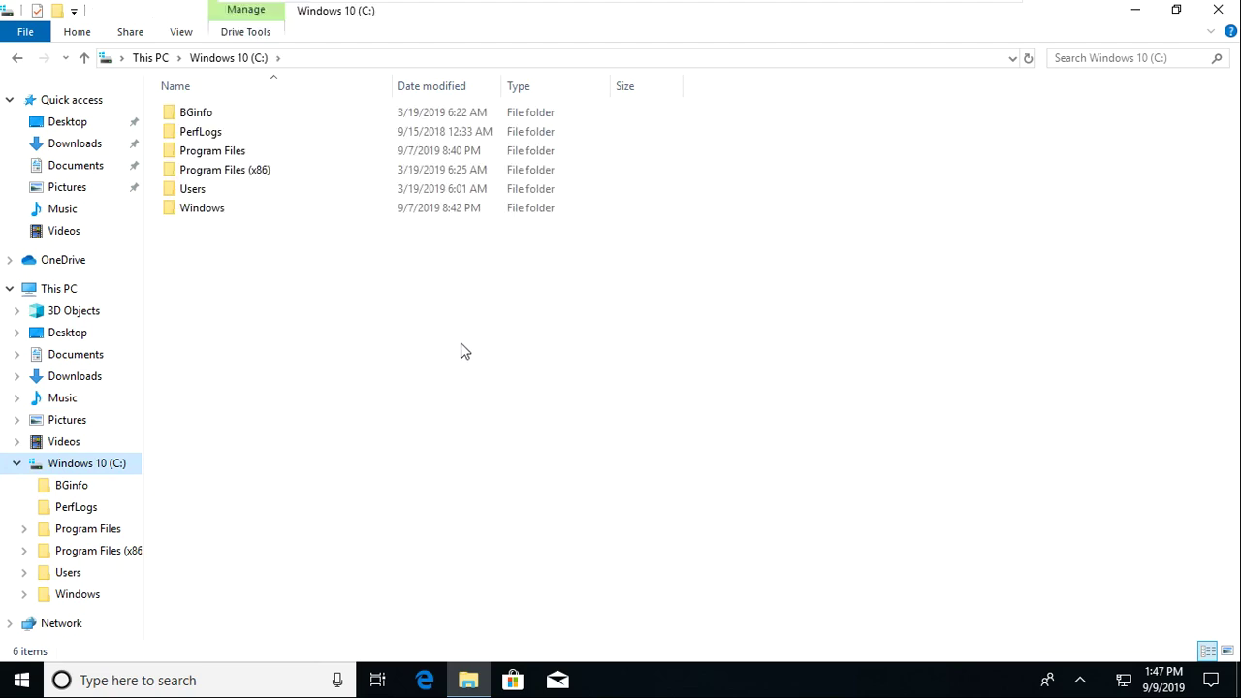
left_click(184, 194)
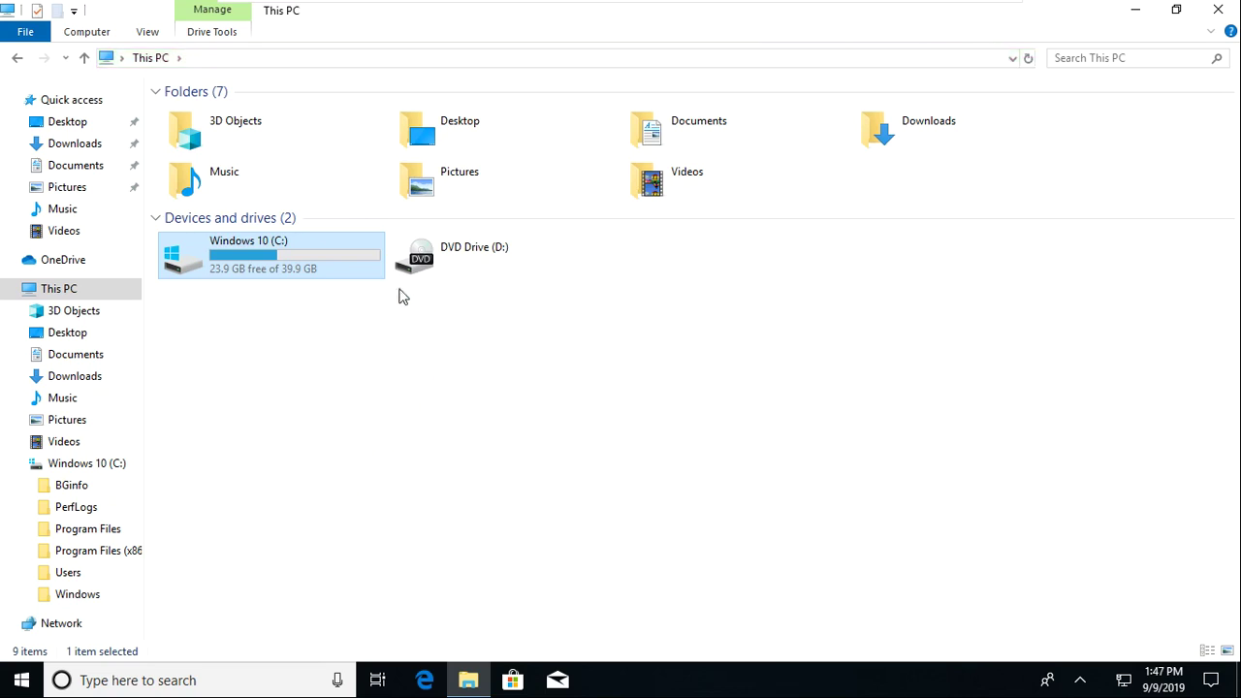
Return to Quick access, refresh it via the View context menu, and open the Desktop tile
left_click(87, 100)
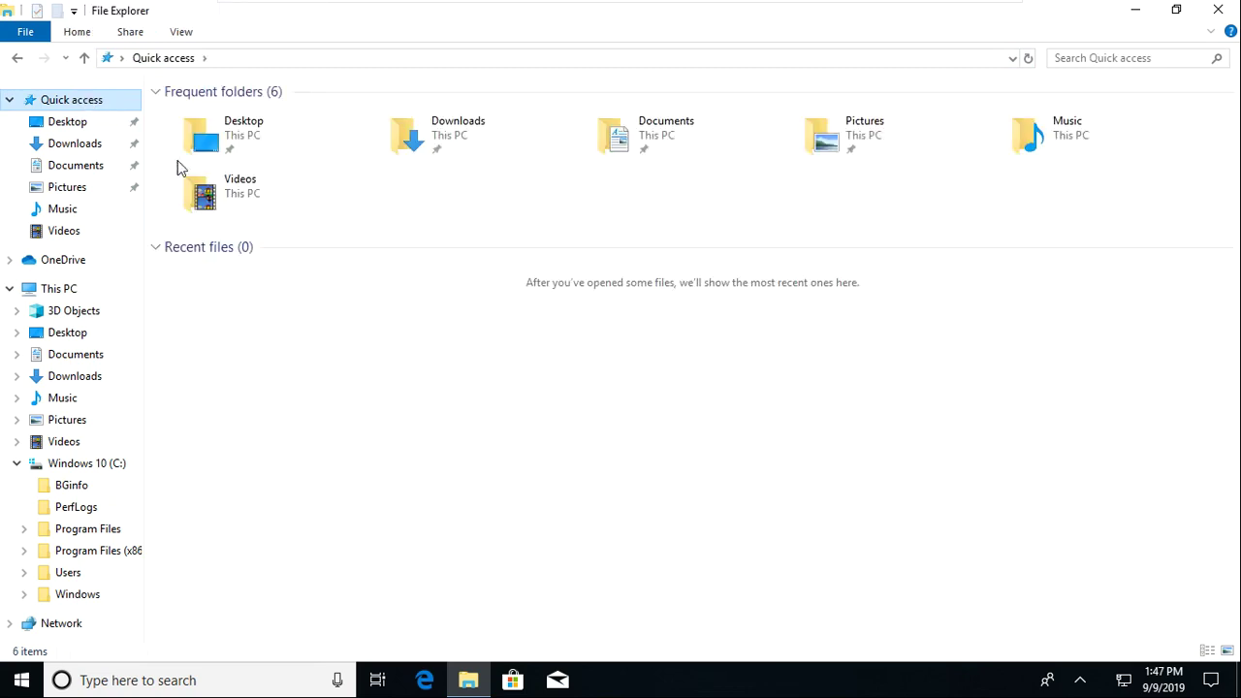
right_click(263, 308)
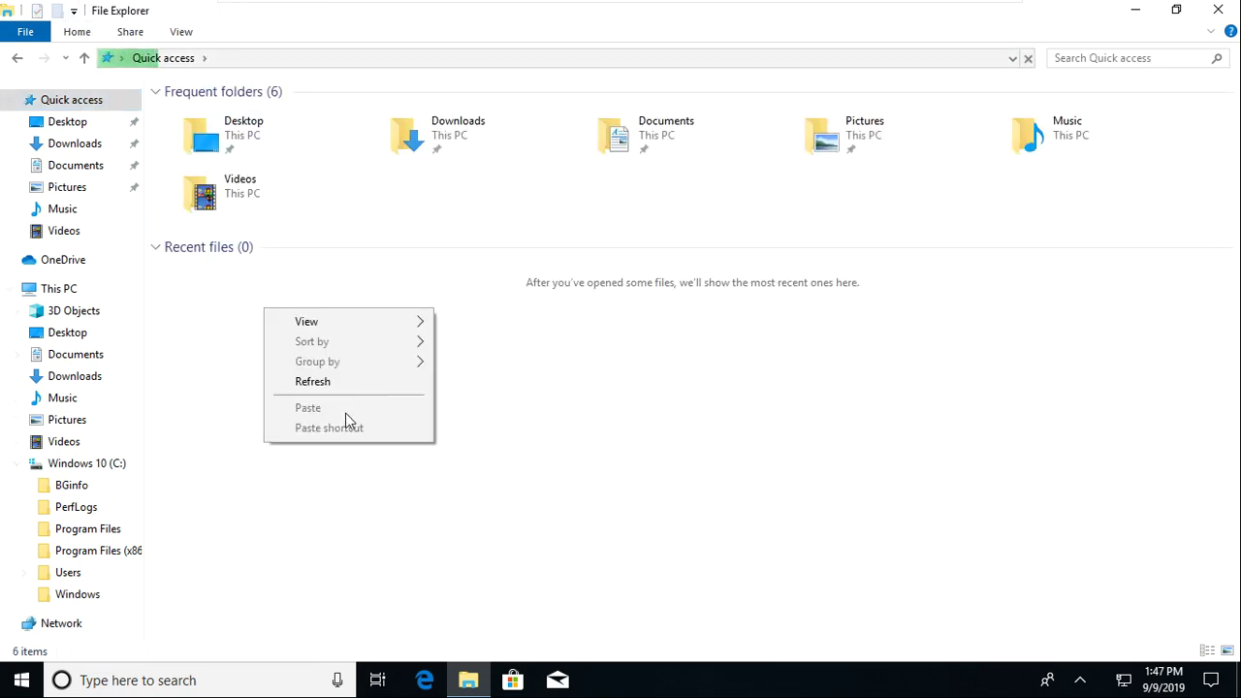
mouse_move(337, 324)
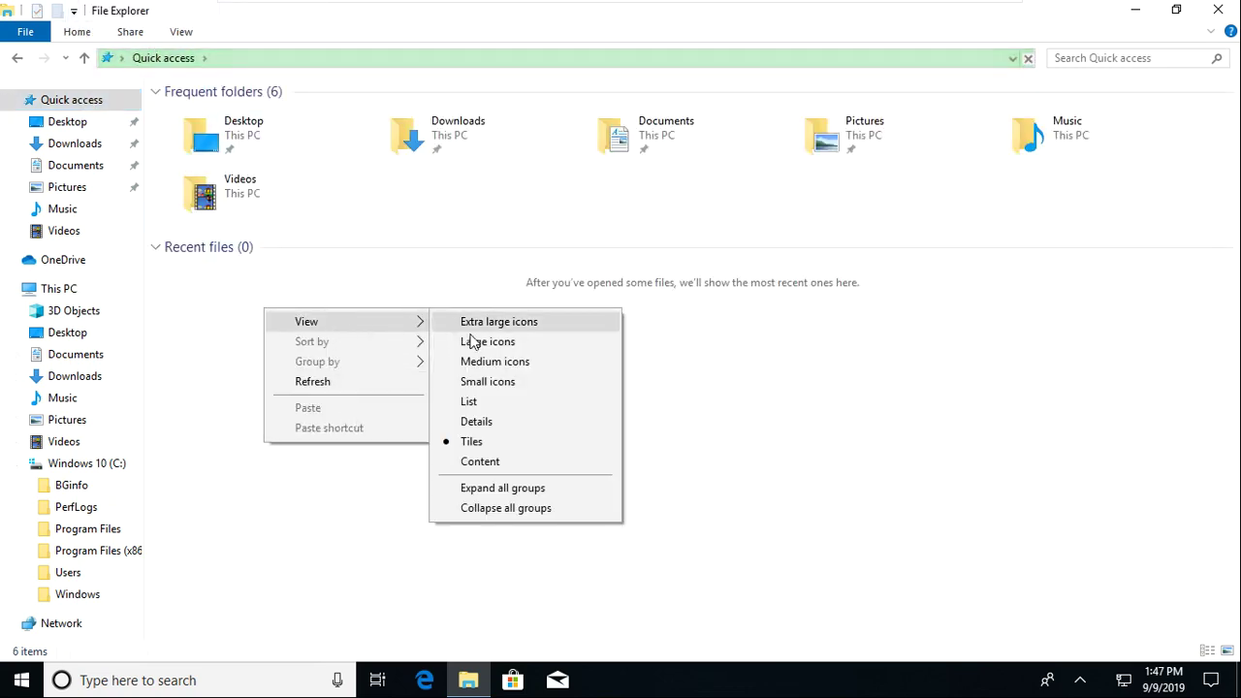
left_click(332, 383)
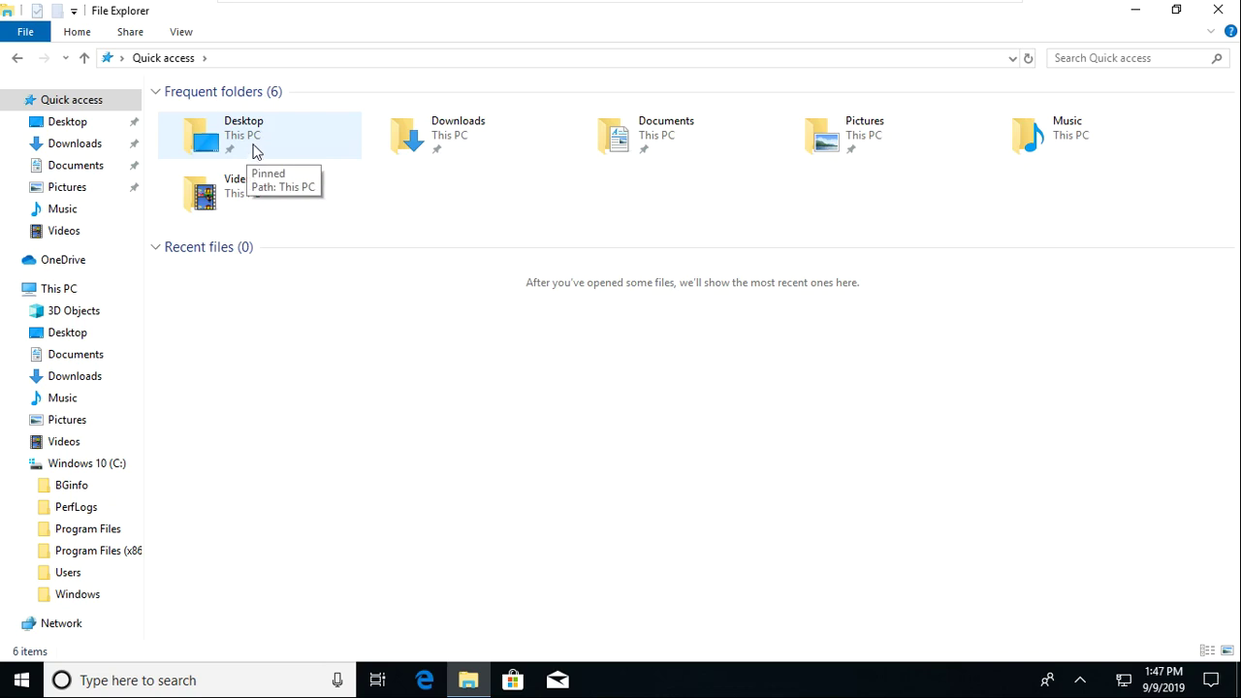
double_click(268, 139)
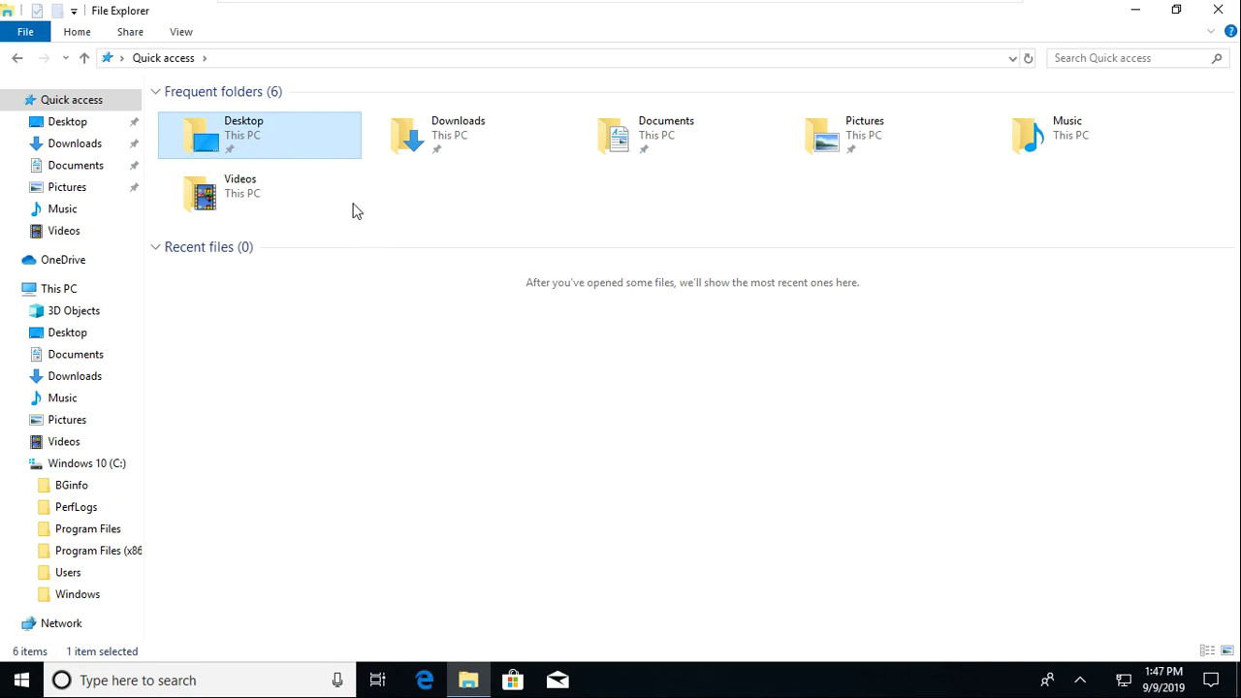
right_click(270, 138)
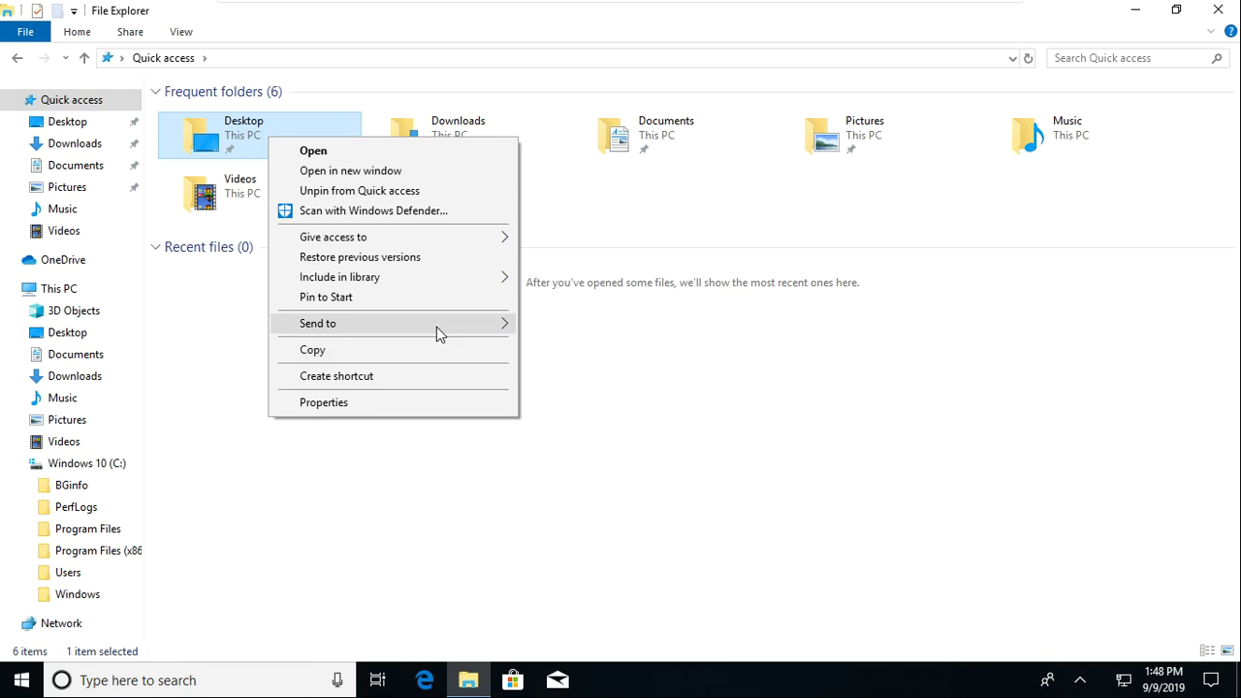
mouse_move(436, 331)
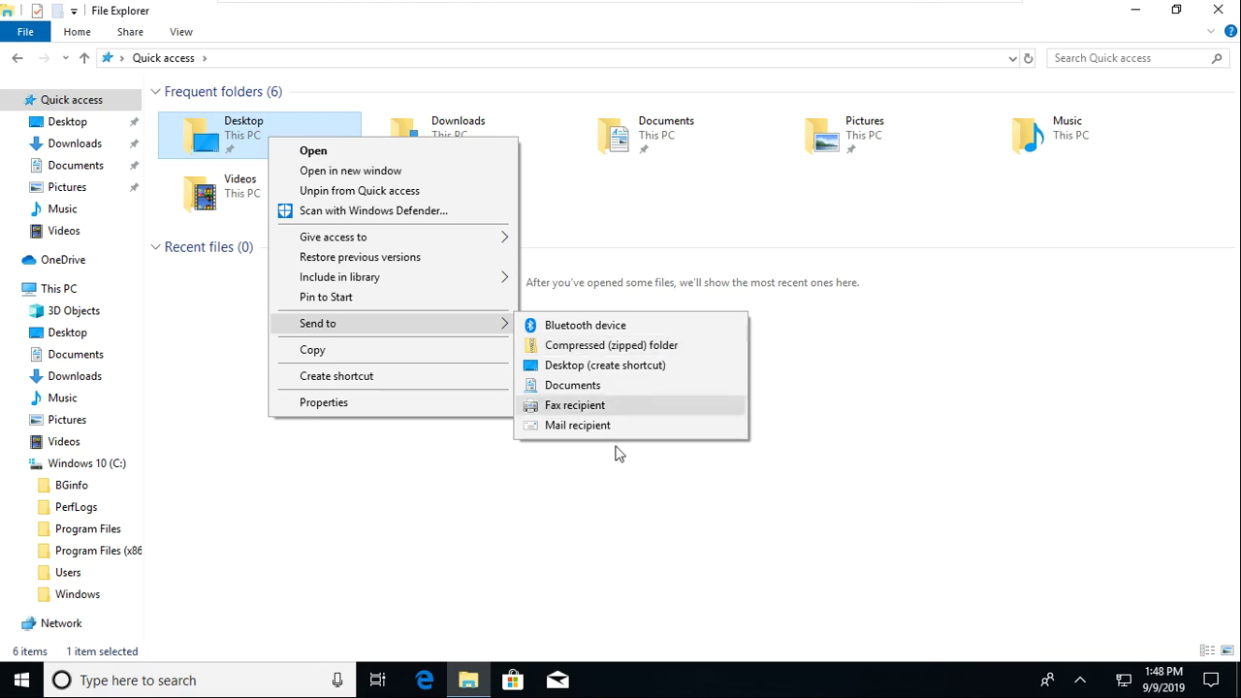
left_click(596, 492)
left_click(596, 492)
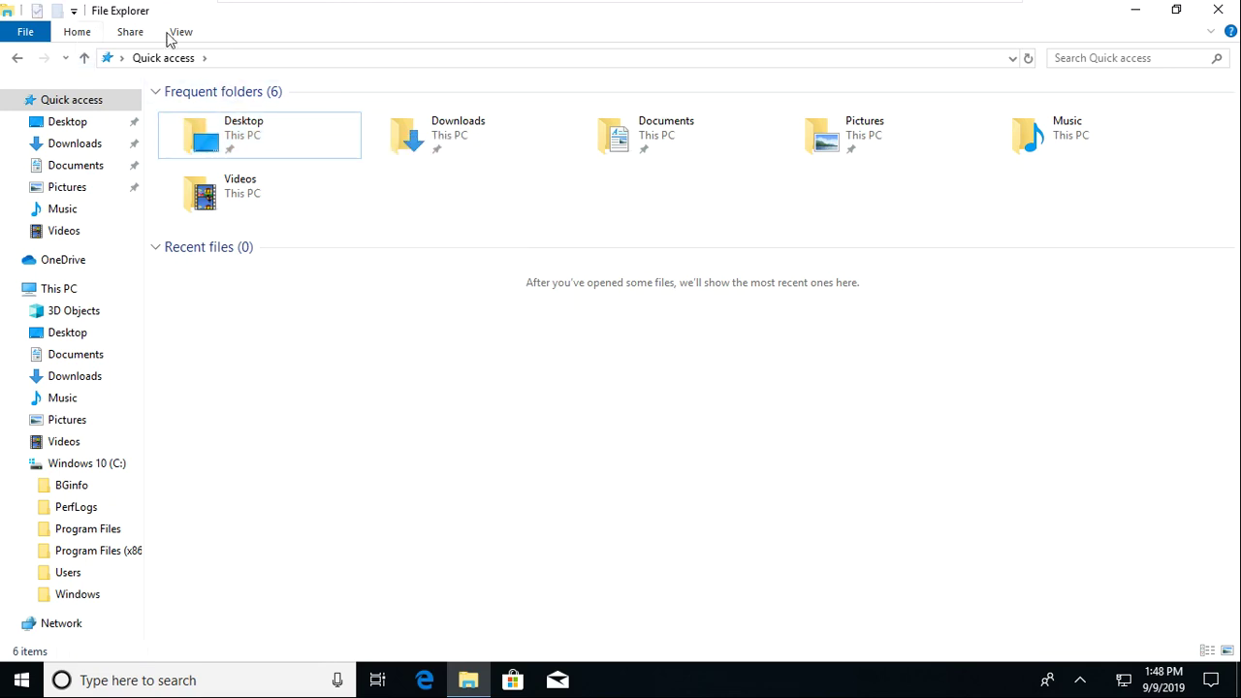
Show the Home ribbon commands and select the Videos folder tile
left_click(78, 32)
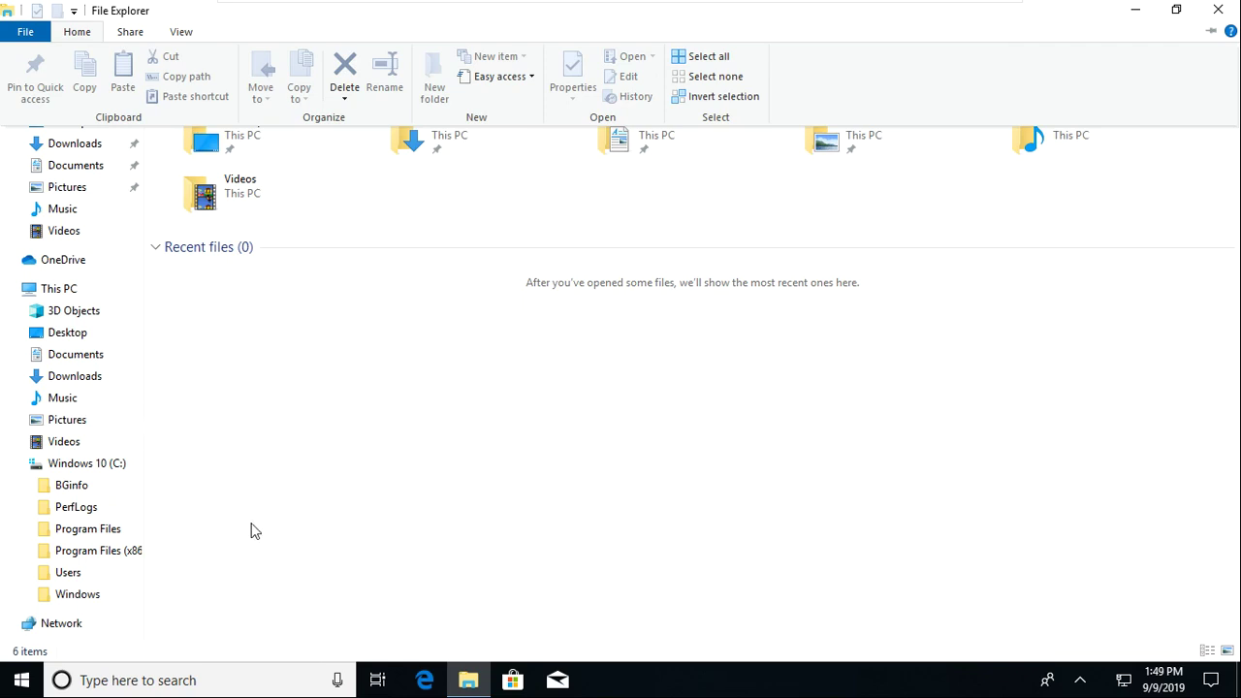
left_click(264, 404)
Open the Videos folder's Properties to review it, then close the dialog
right_click(244, 206)
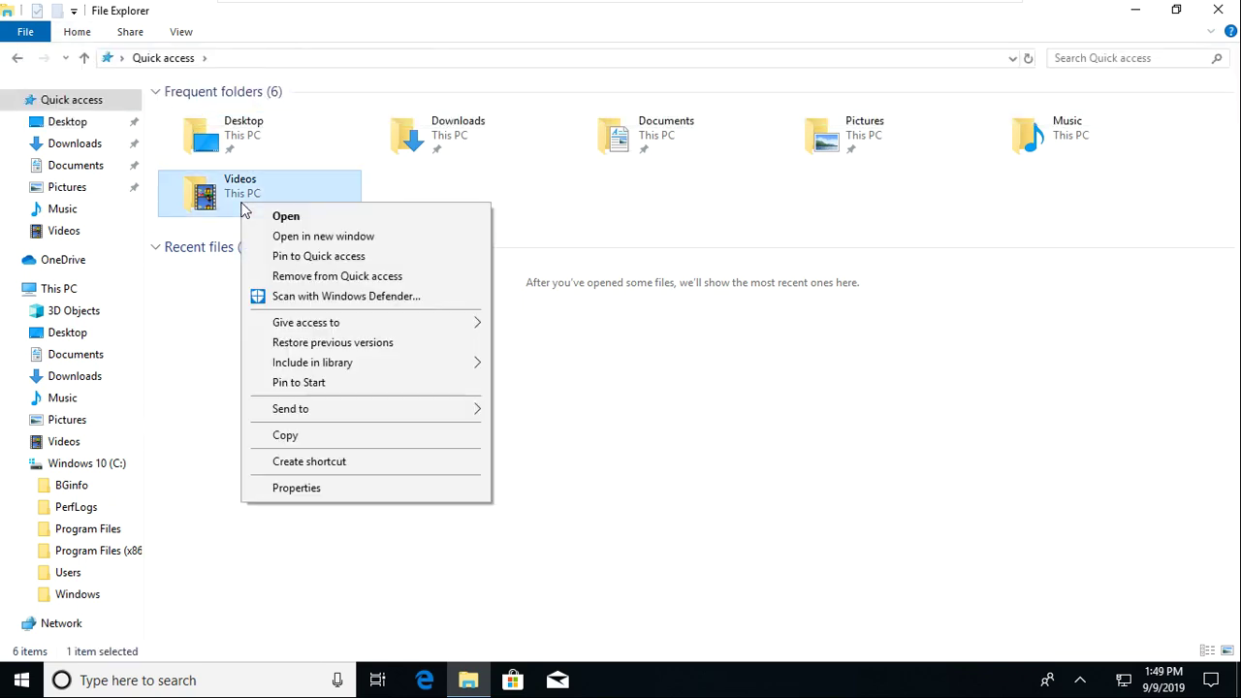
left_click(320, 488)
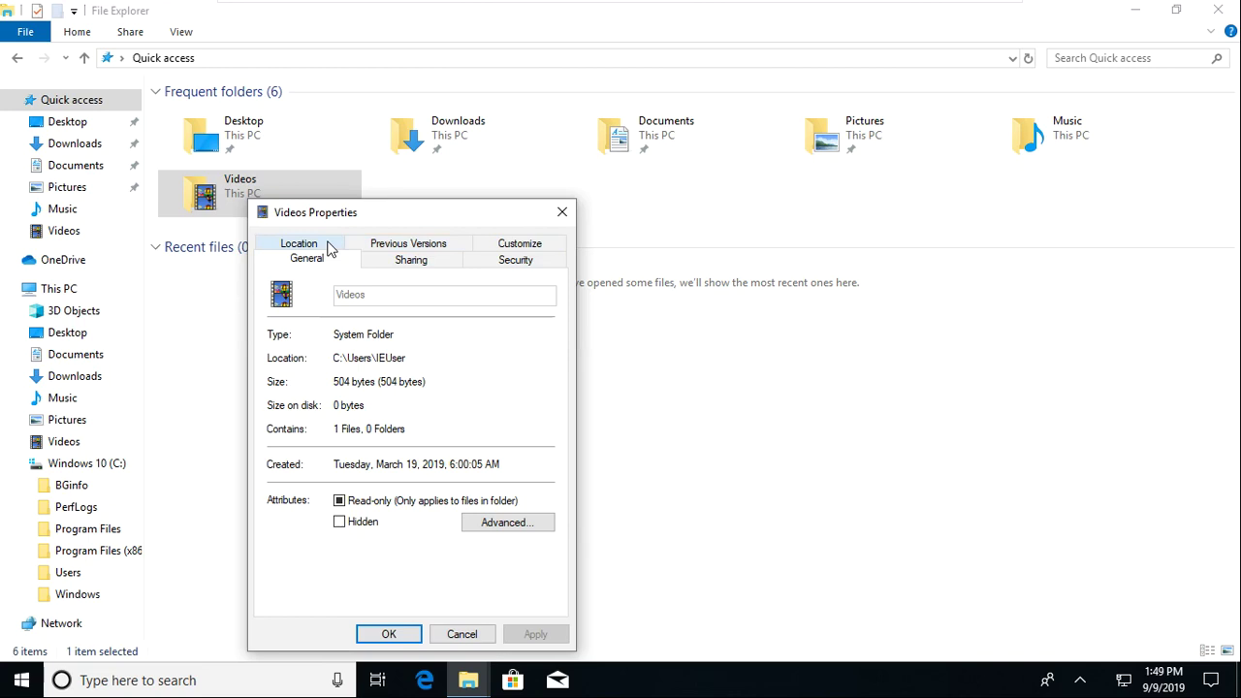
left_click(562, 213)
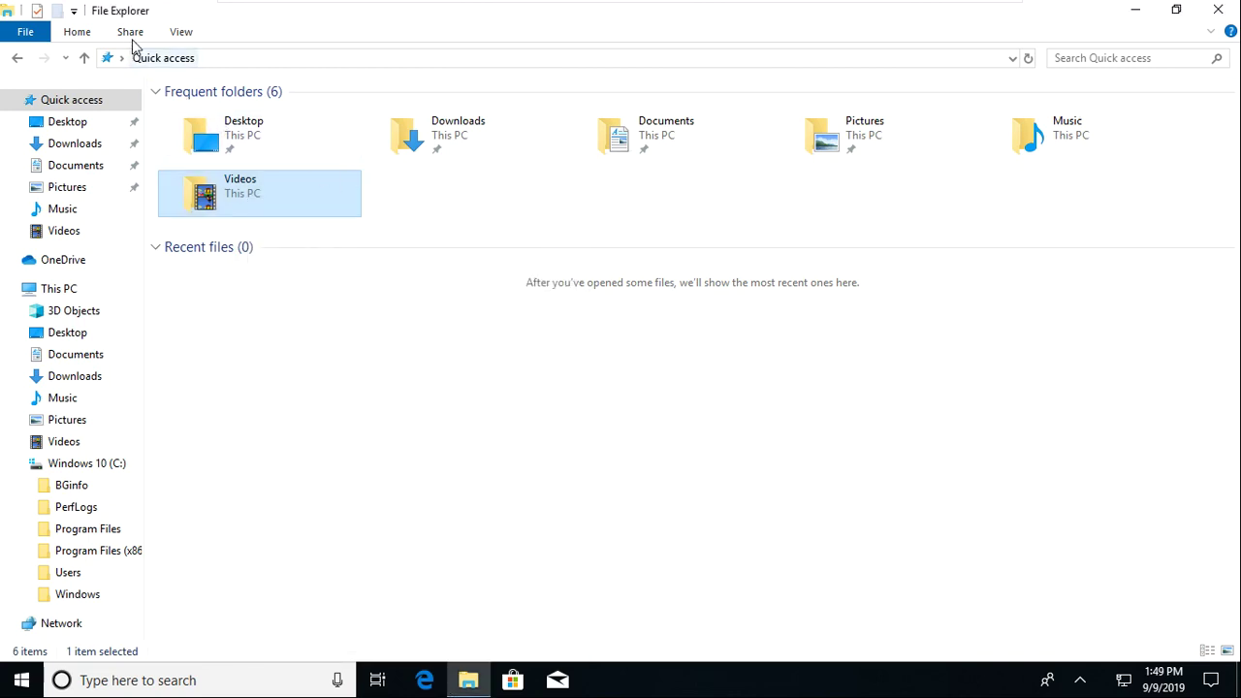
left_click(130, 35)
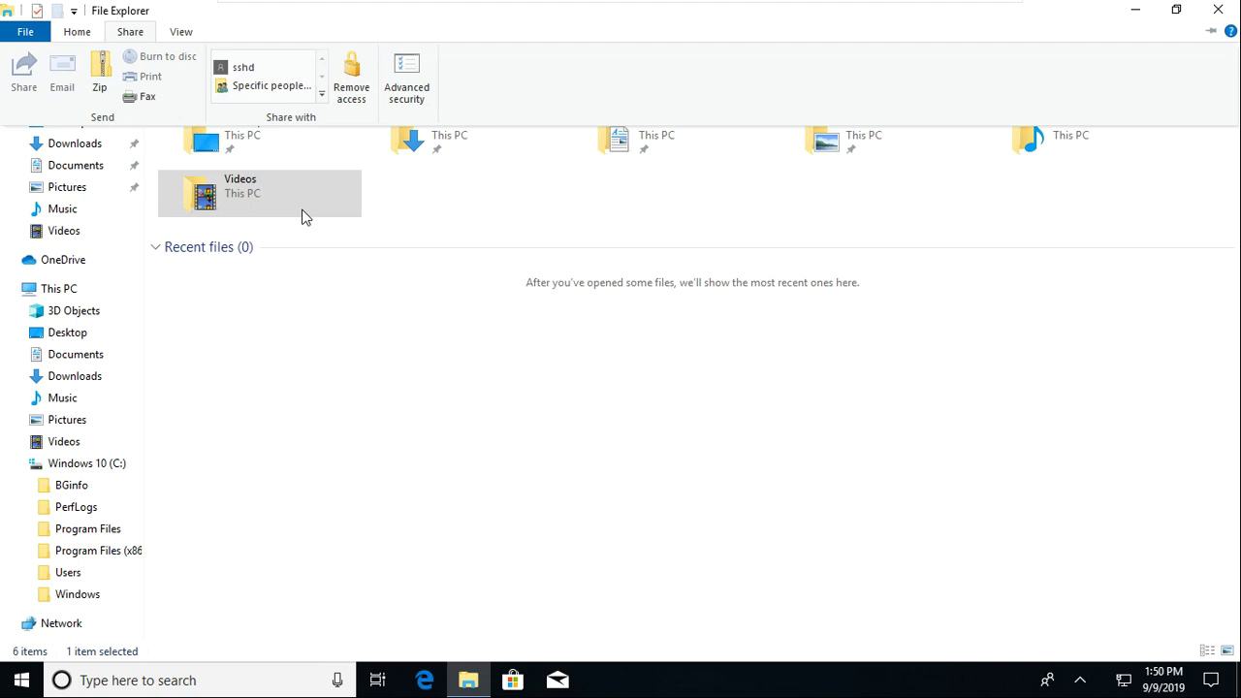
left_click(182, 33)
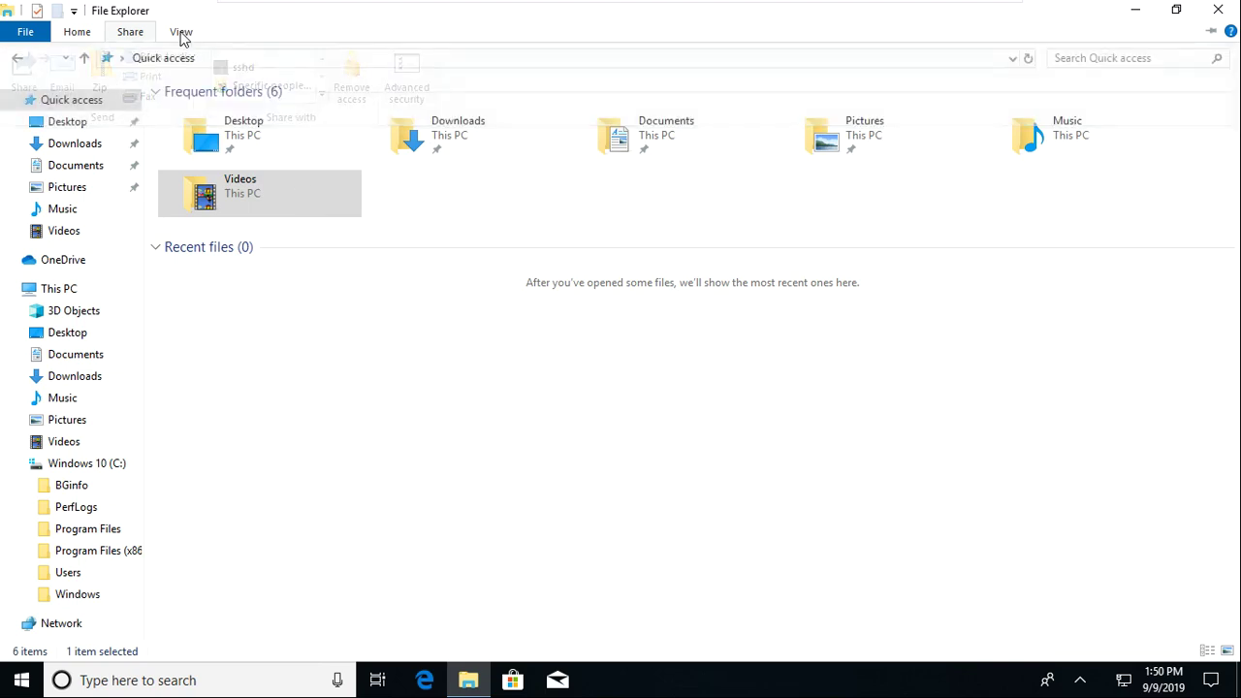
Switch on Item check boxes in the View tab's Show/hide group
left_click(181, 34)
left_click(182, 34)
left_click(182, 34)
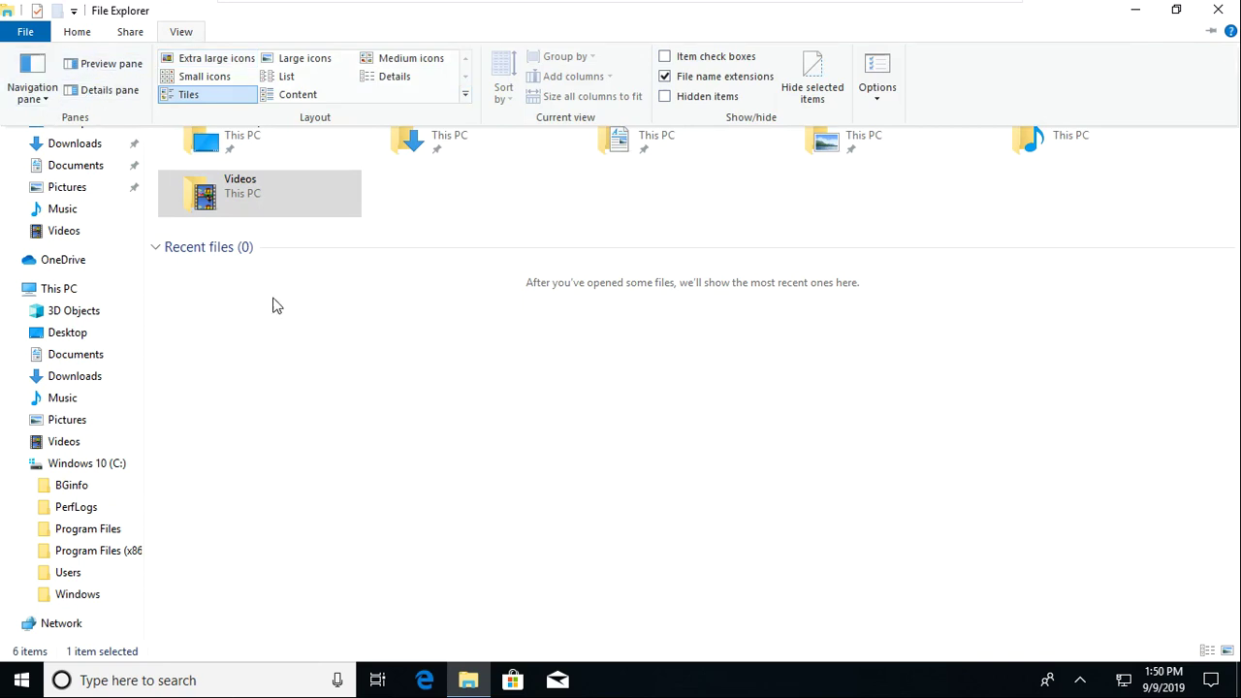
left_click(313, 83)
left_click(697, 64)
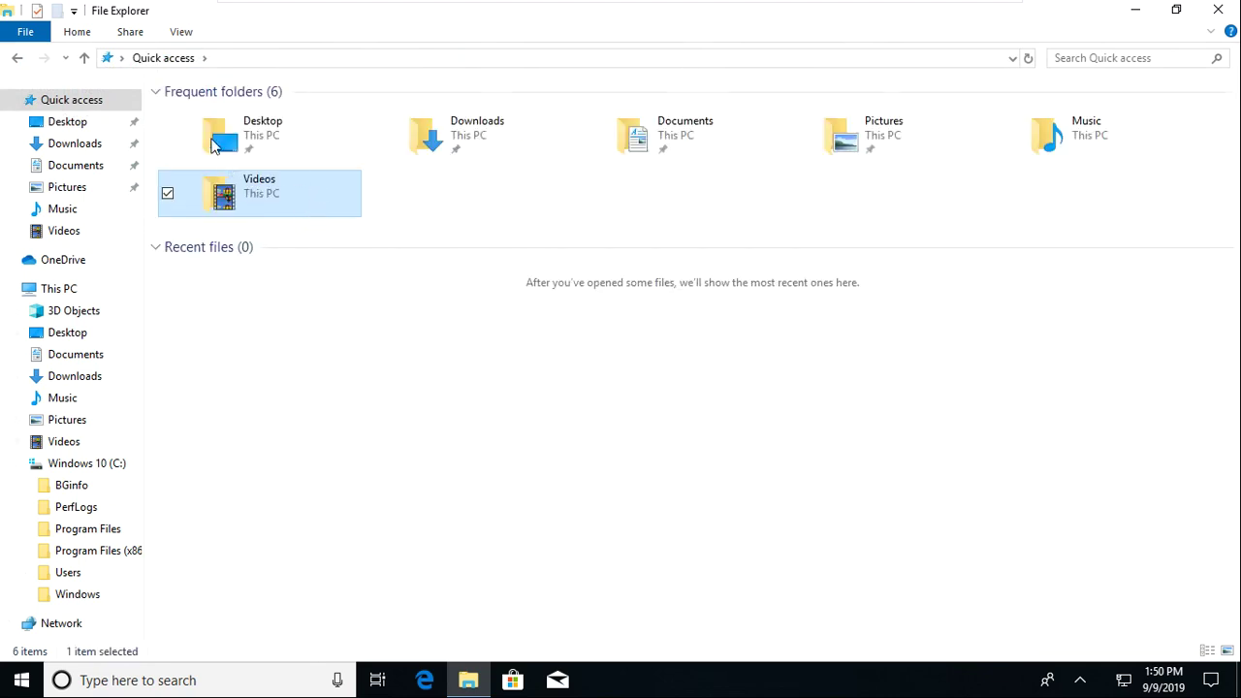
left_click(181, 32)
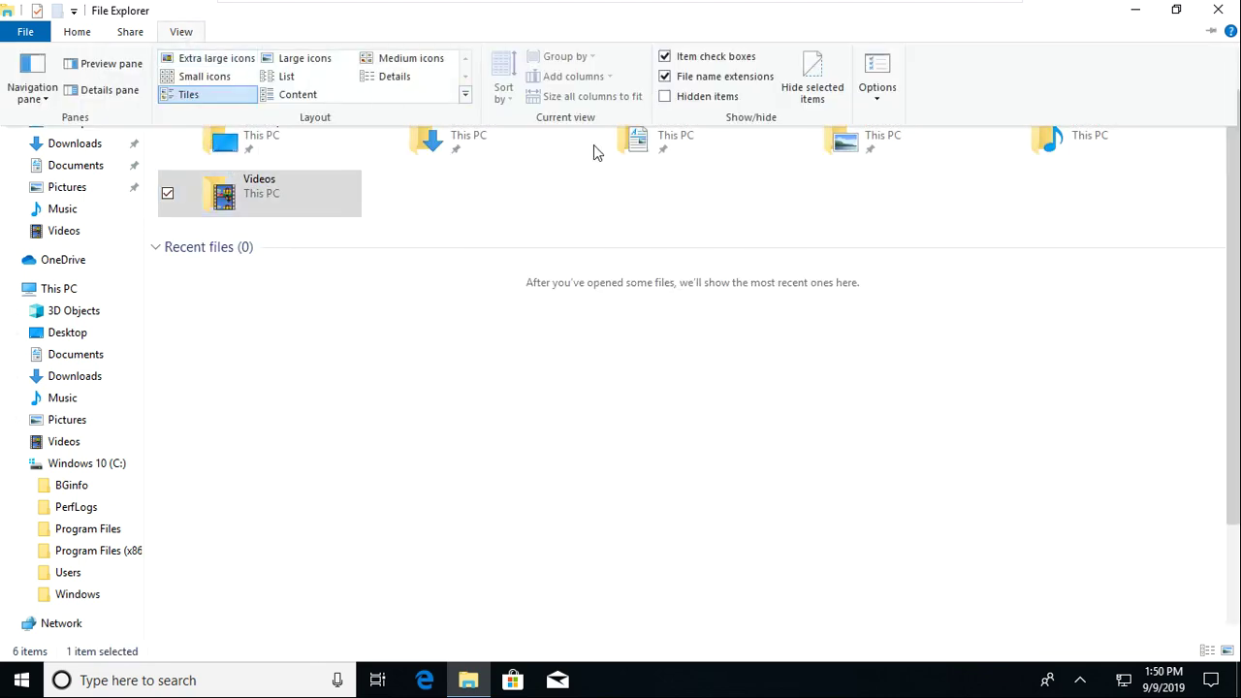
Mark the Videos folder Hidden in its Properties, applying it to subfolders and files
left_click(686, 103)
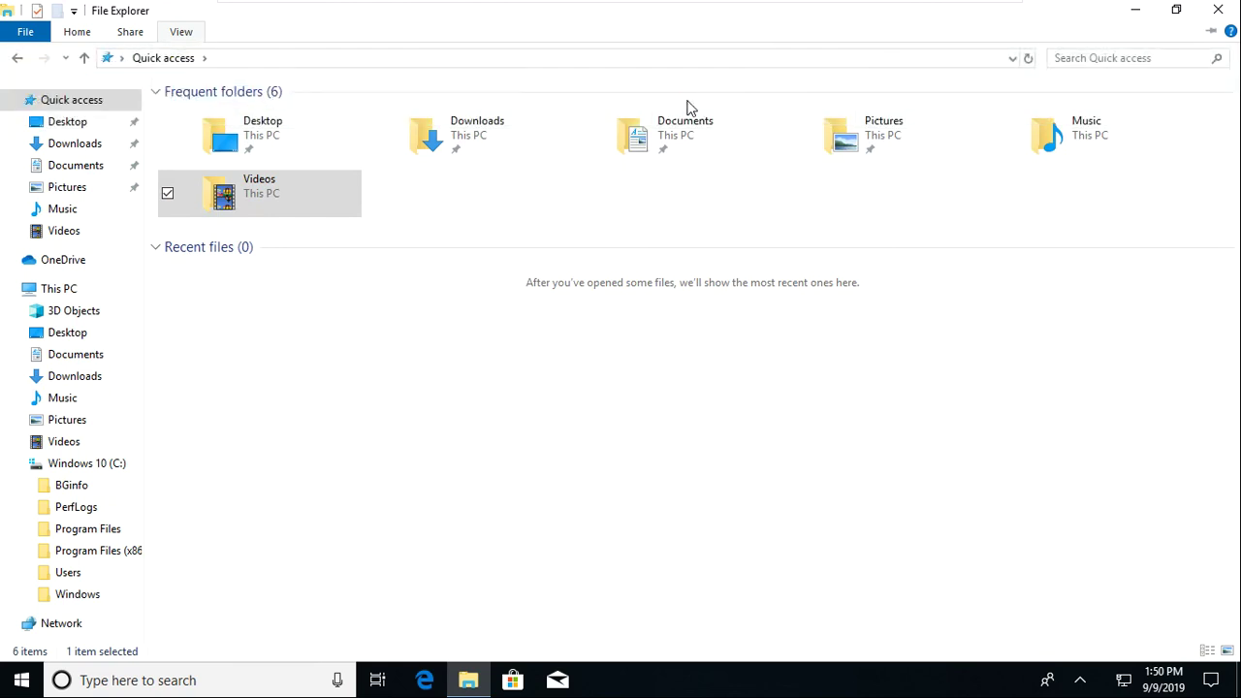
right_click(687, 101)
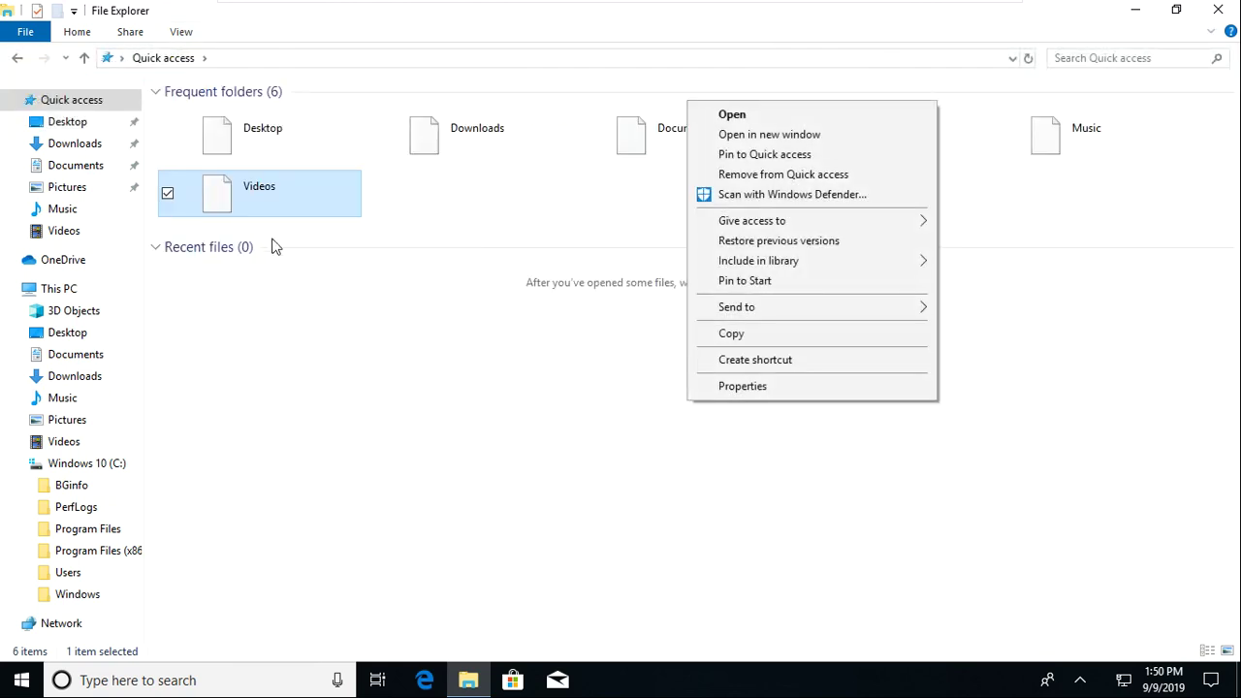
left_click(296, 243)
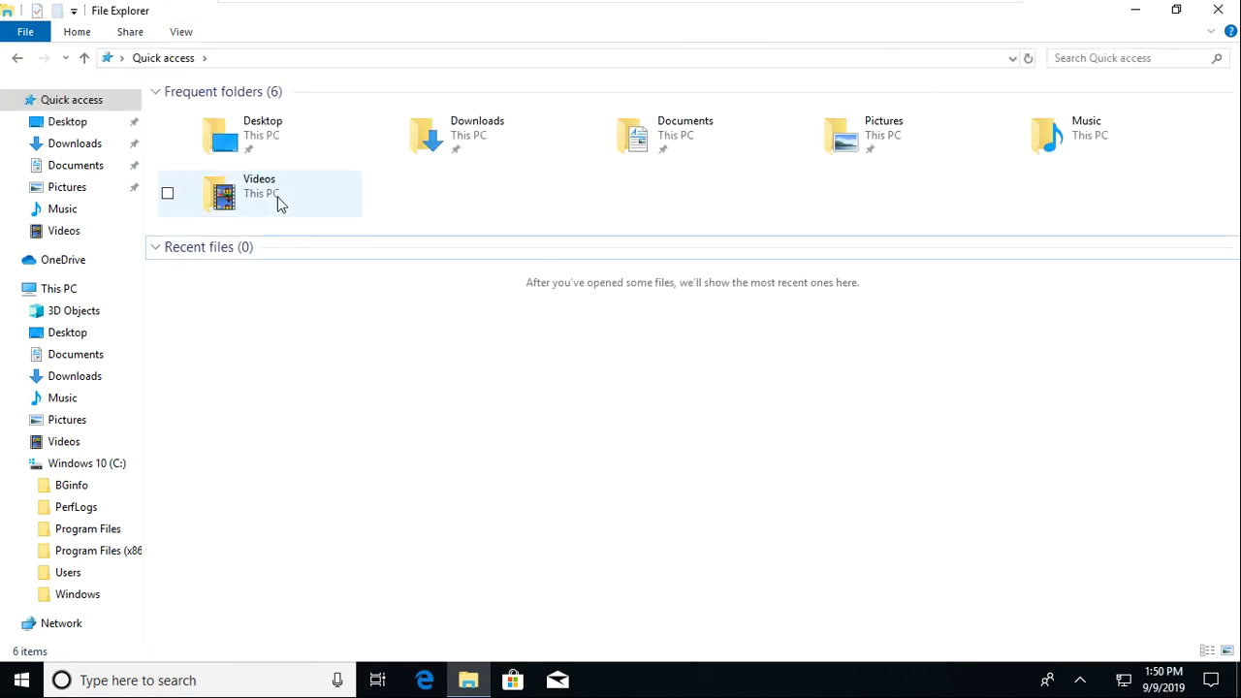
right_click(277, 197)
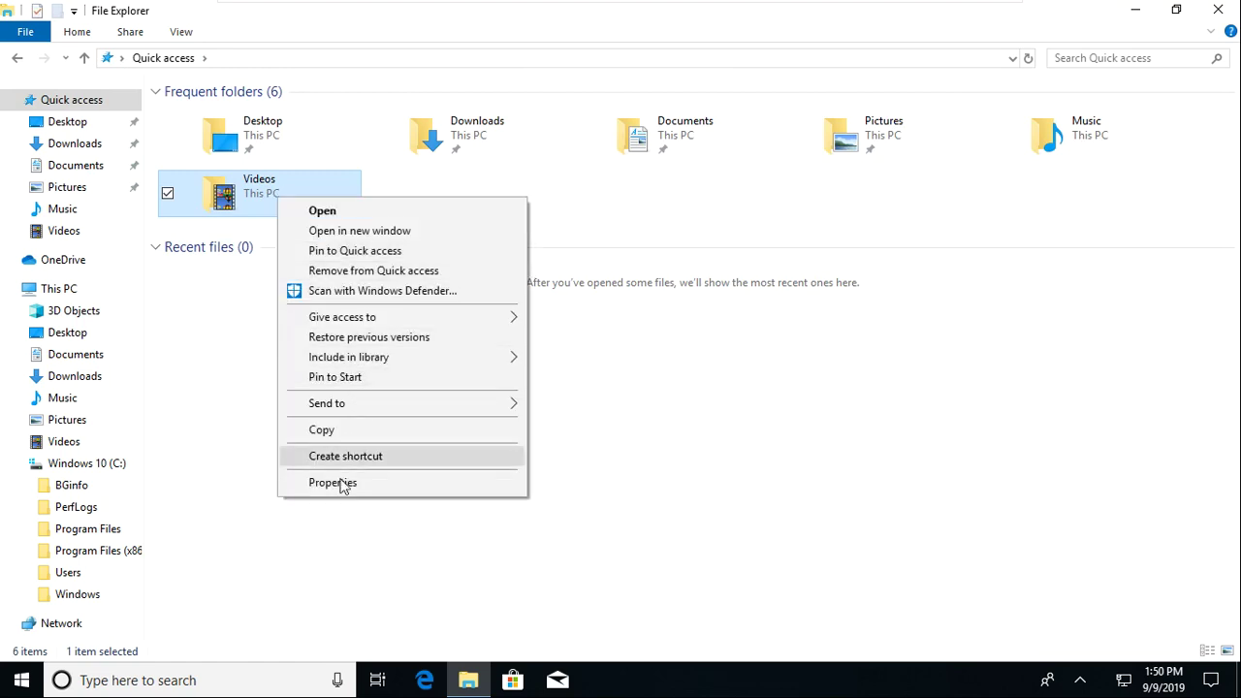
left_click(342, 482)
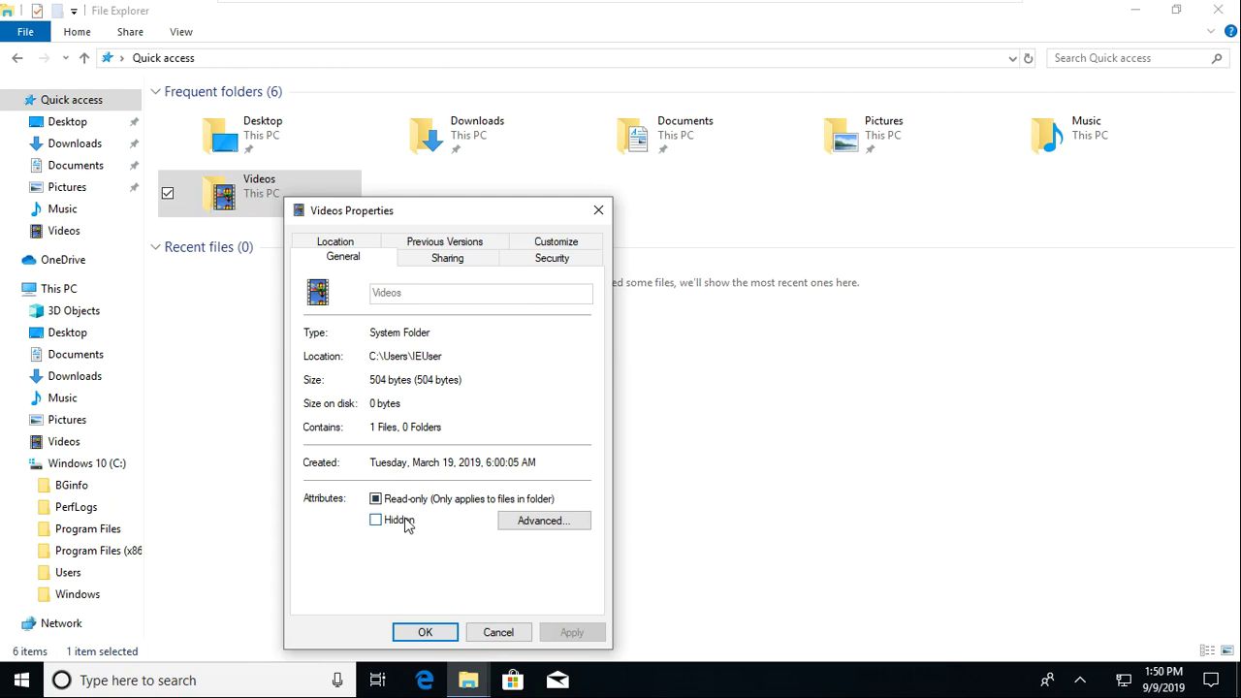
left_click(407, 522)
left_click(566, 635)
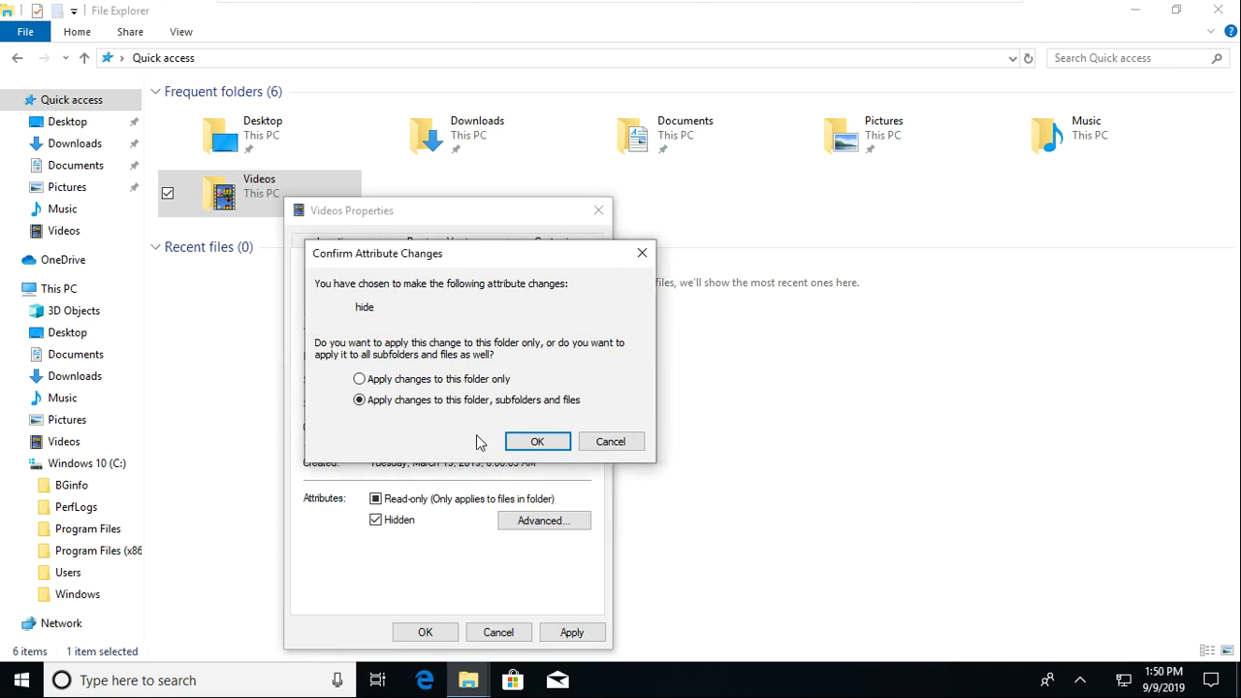
left_click(485, 380)
left_click(533, 442)
left_click(423, 631)
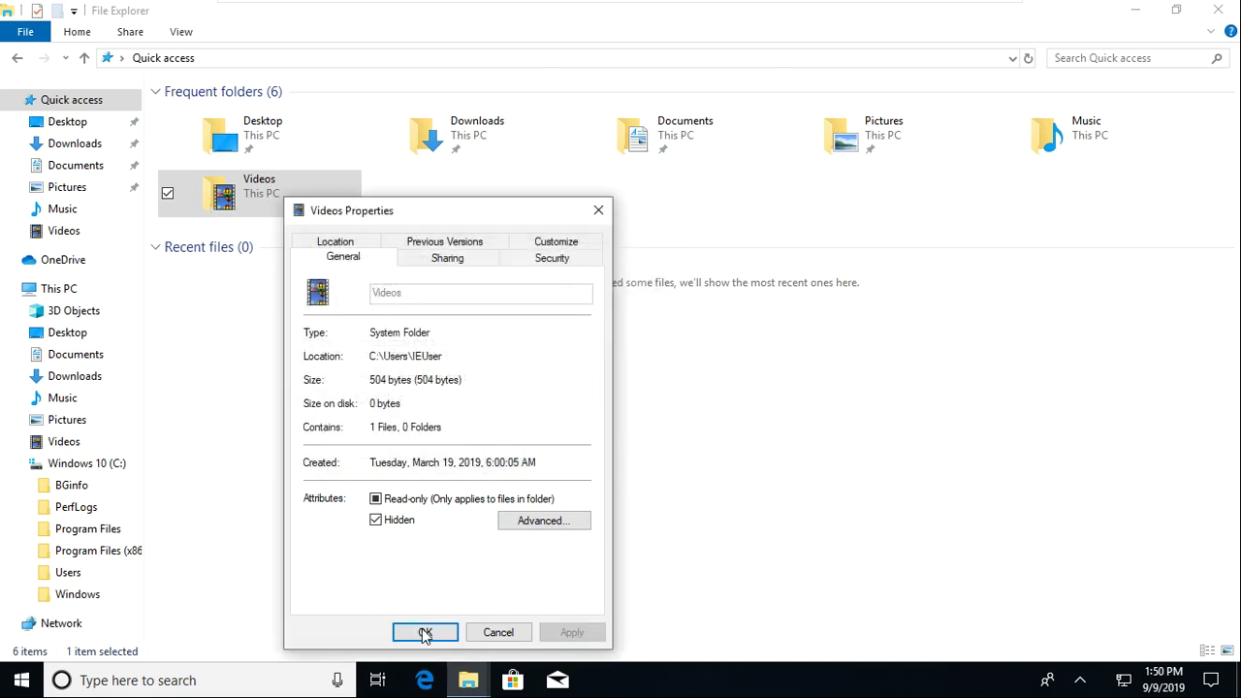
Toggle the Hidden items option in the View tab and reopen the Videos shortcut menu
left_click(181, 32)
left_click(671, 99)
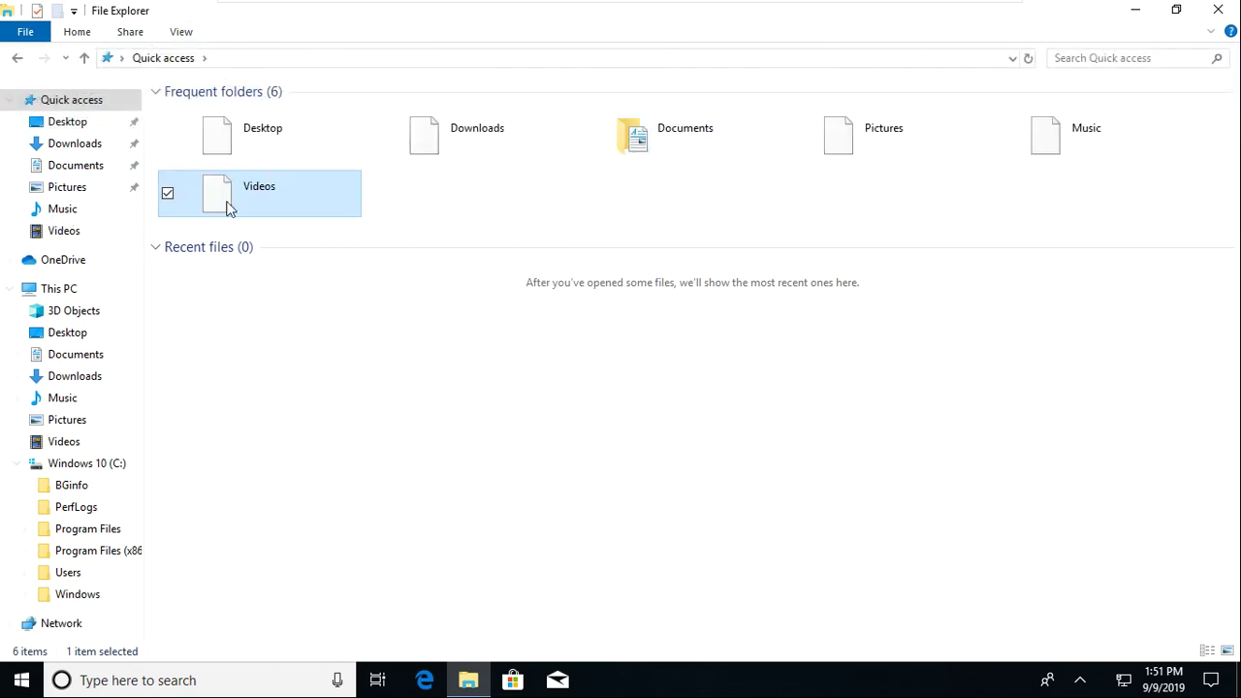
right_click(305, 201)
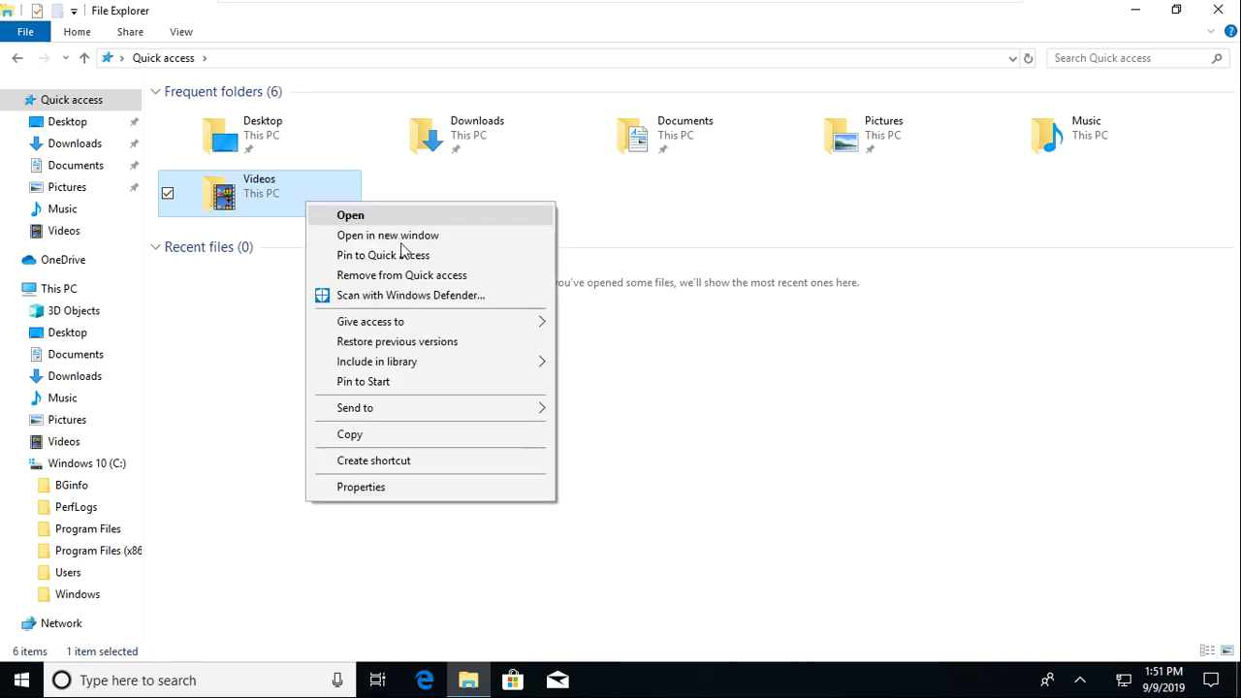
Close the Videos menu and open Folder Options from the View tab
left_click(268, 318)
left_click(191, 36)
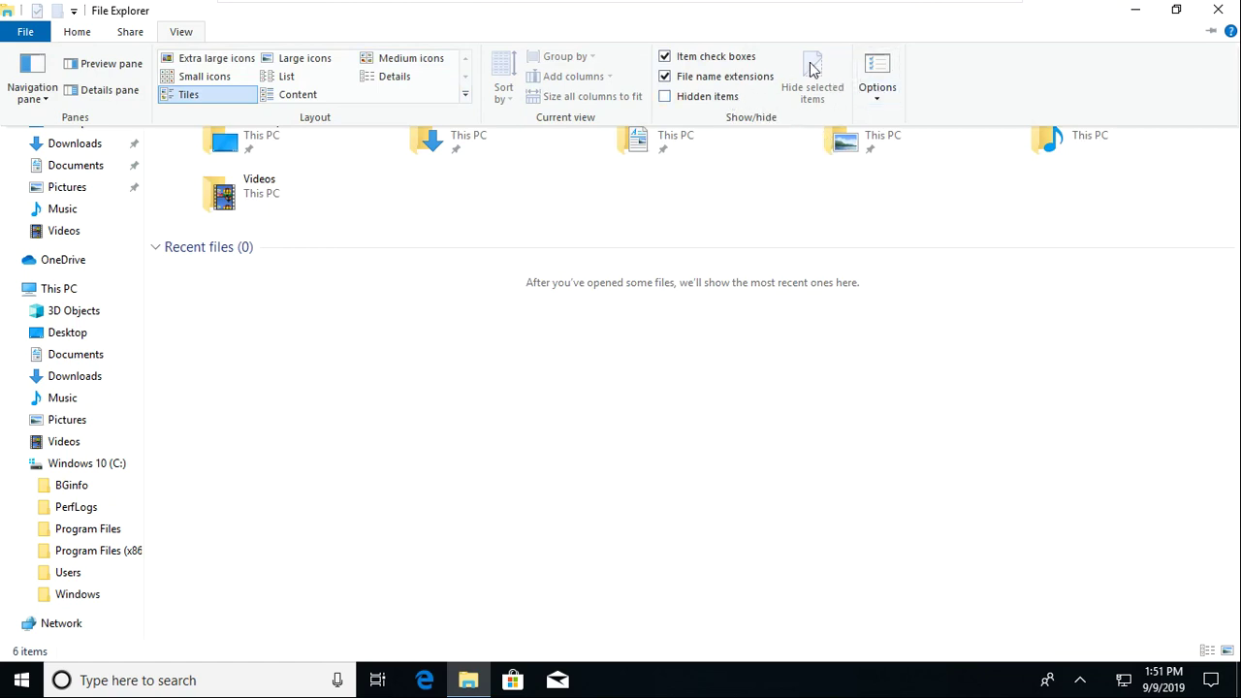
left_click(881, 97)
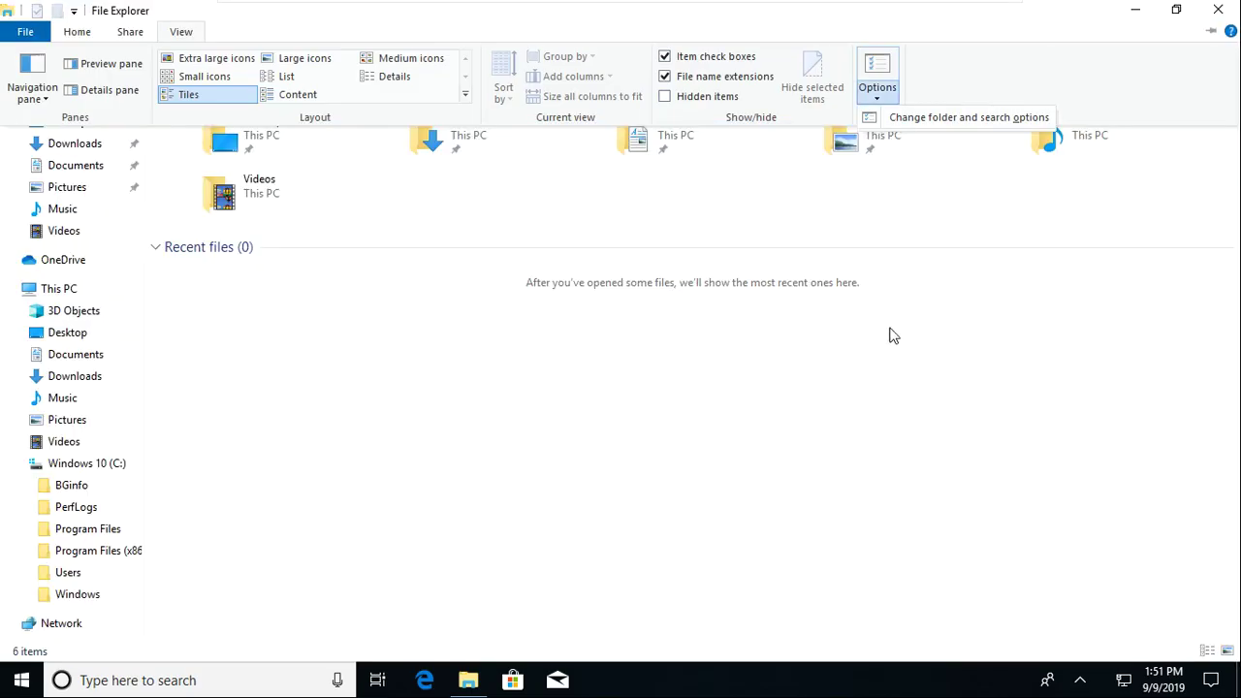
mouse_move(652, 6)
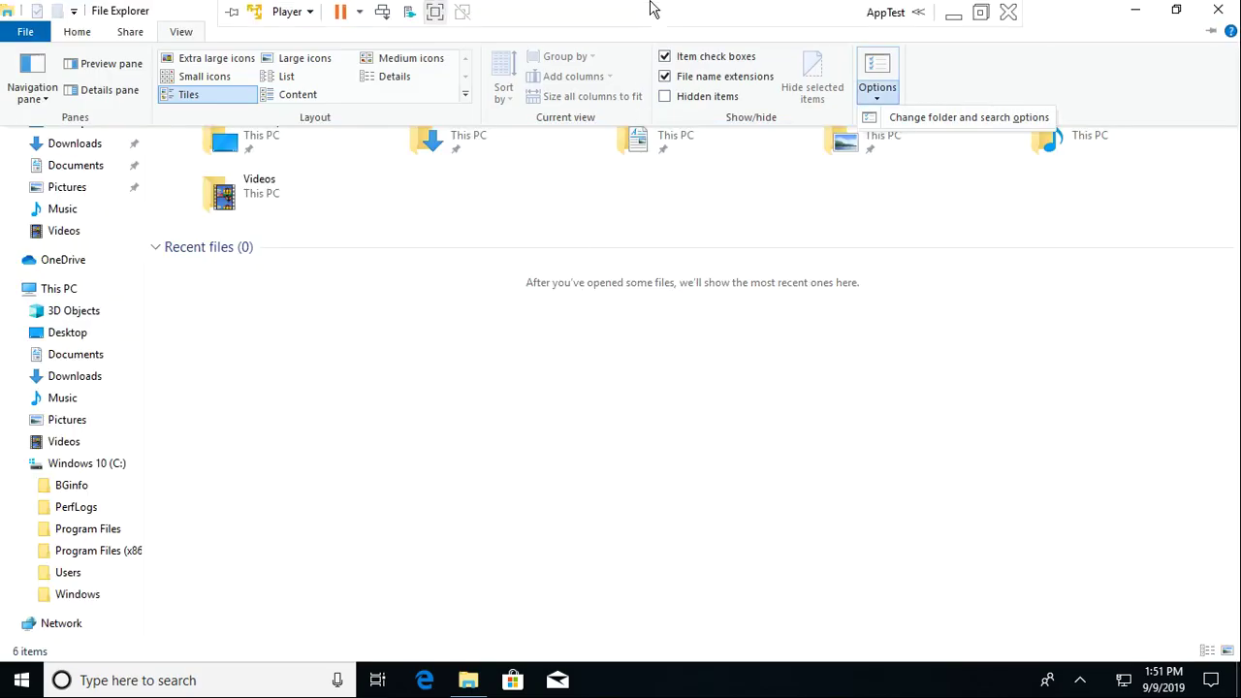